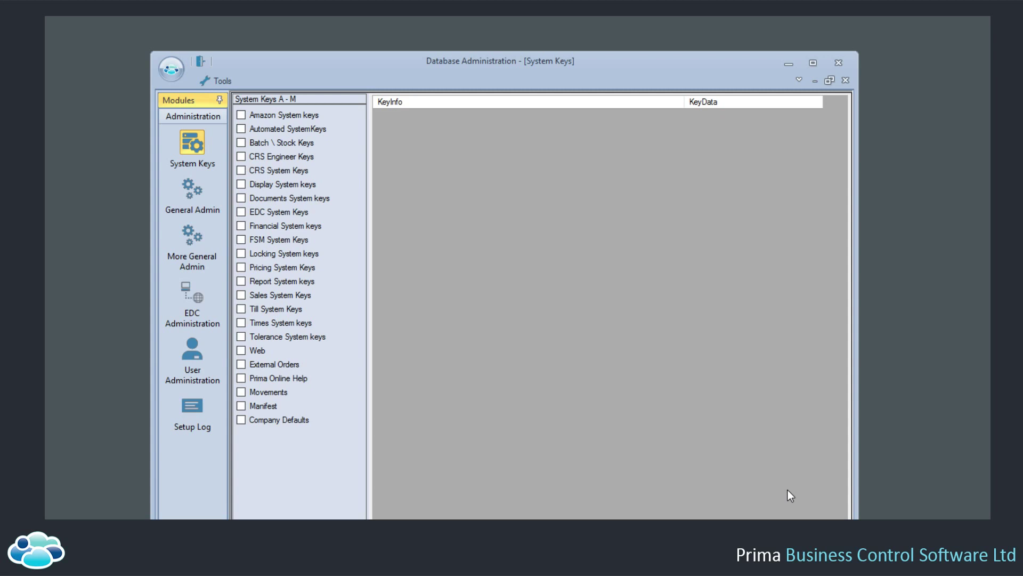
Show the Sales System Keys and the Auto Purchase Setup settings to examine the automatic purchasing rules.
click(241, 296)
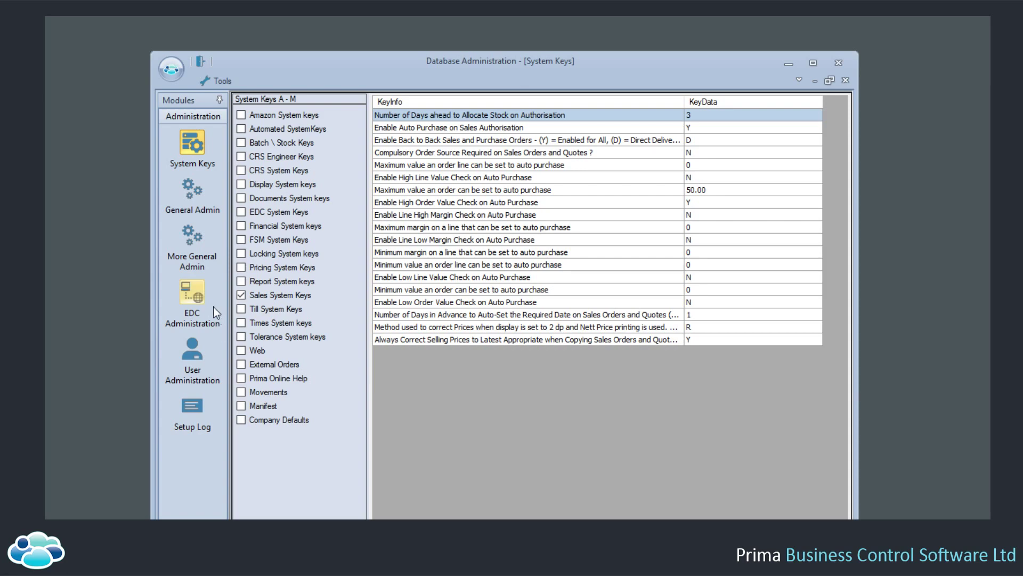
click(200, 243)
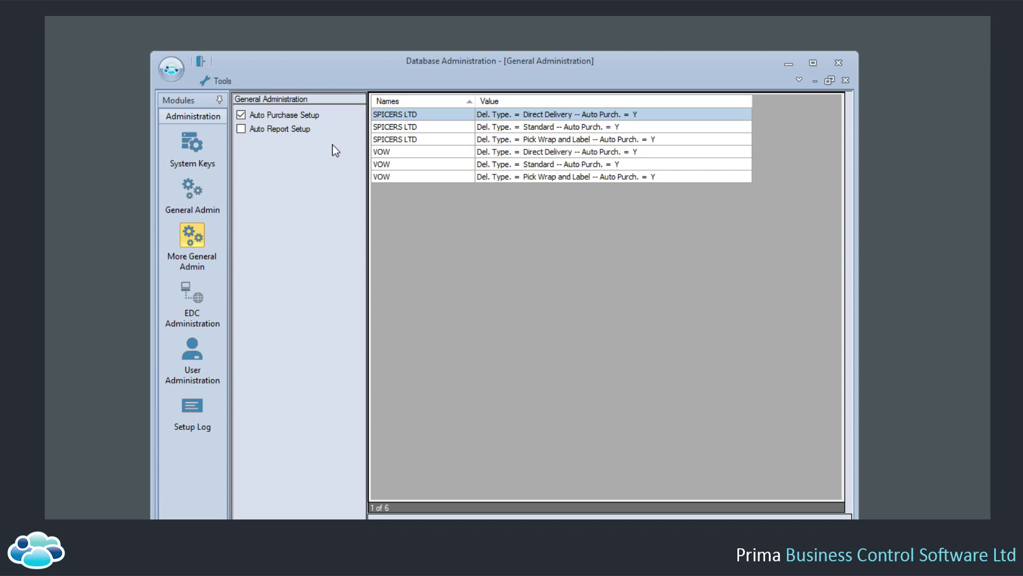
Show the Auto Report Setup in a maximised window, examine the schedule in the automated report configuration, and close it.
click(242, 131)
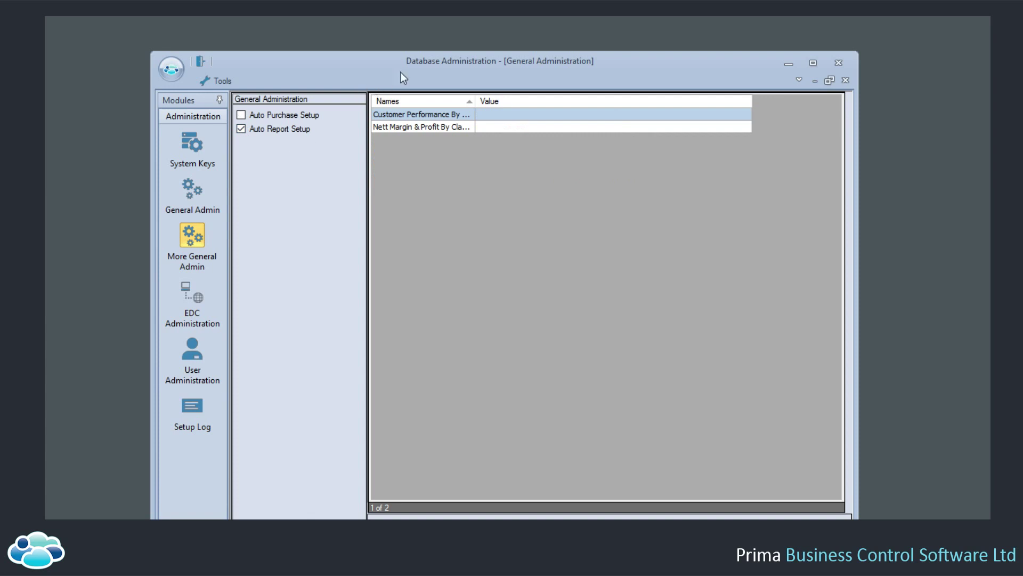
click(810, 64)
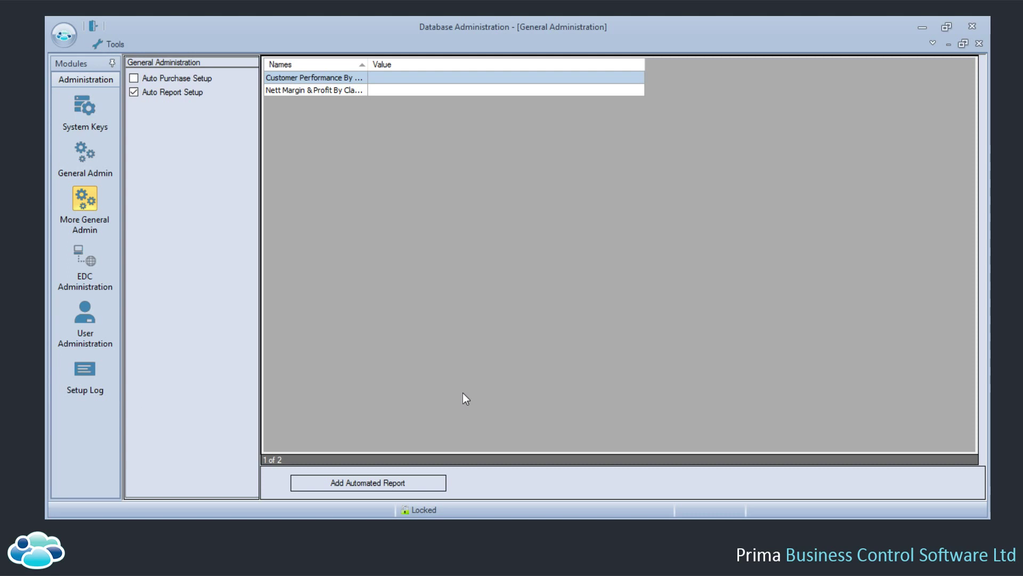
click(408, 488)
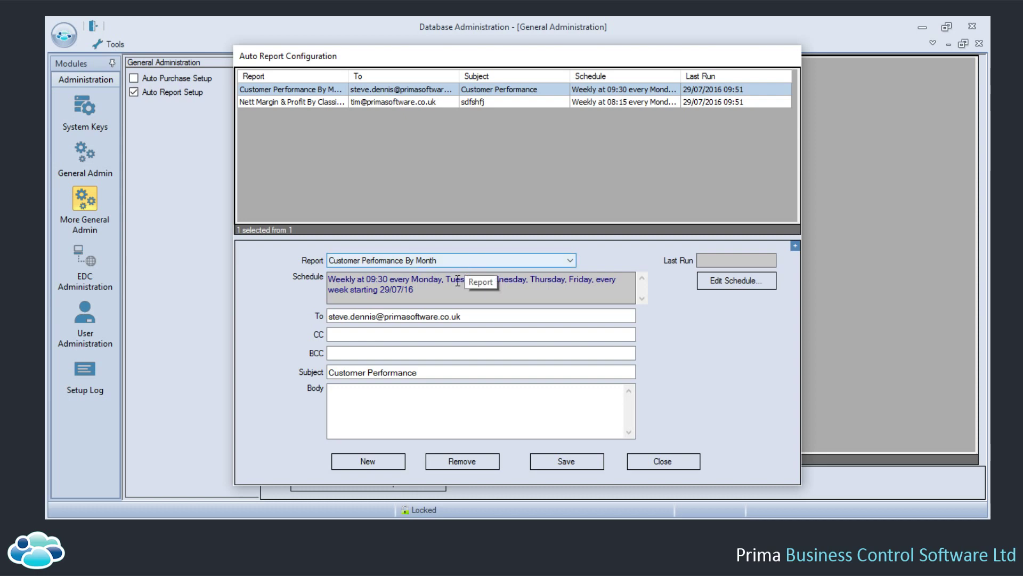
drag(428, 295, 315, 297)
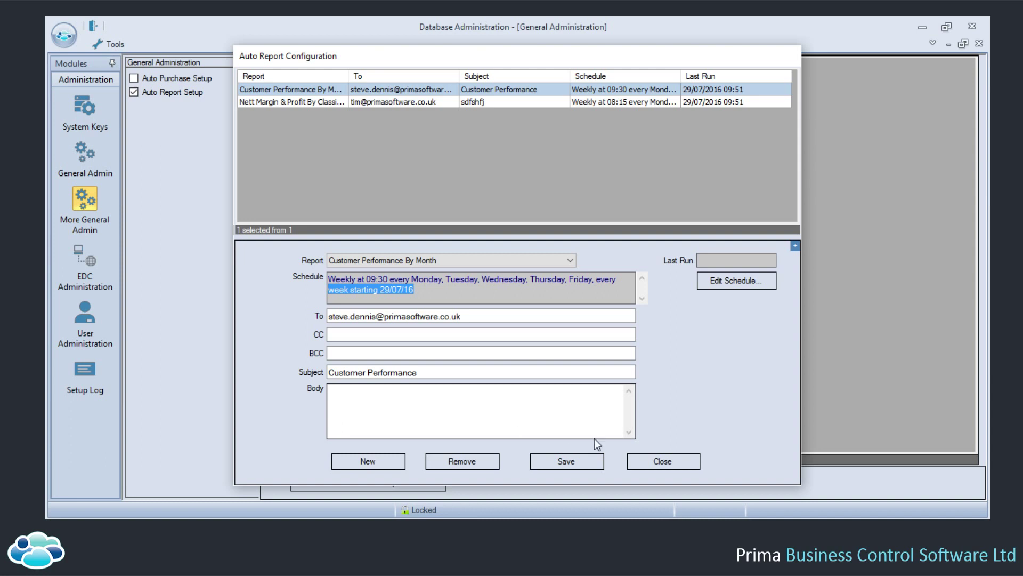
click(696, 457)
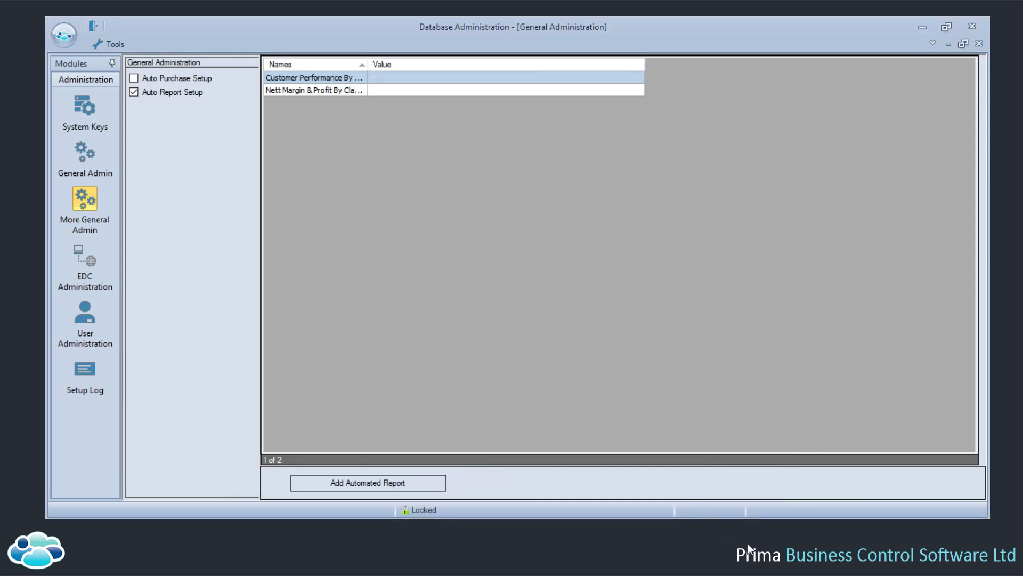
Switch to the main Prima dashboard, minimise Database Administration, and maximise the dashboard window.
mouse_move(749, 543)
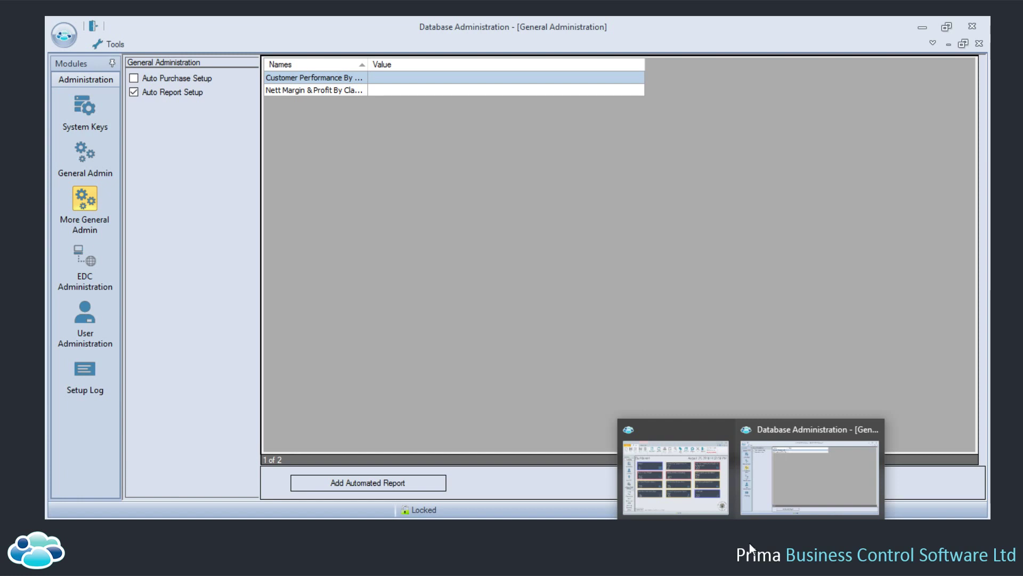
click(669, 474)
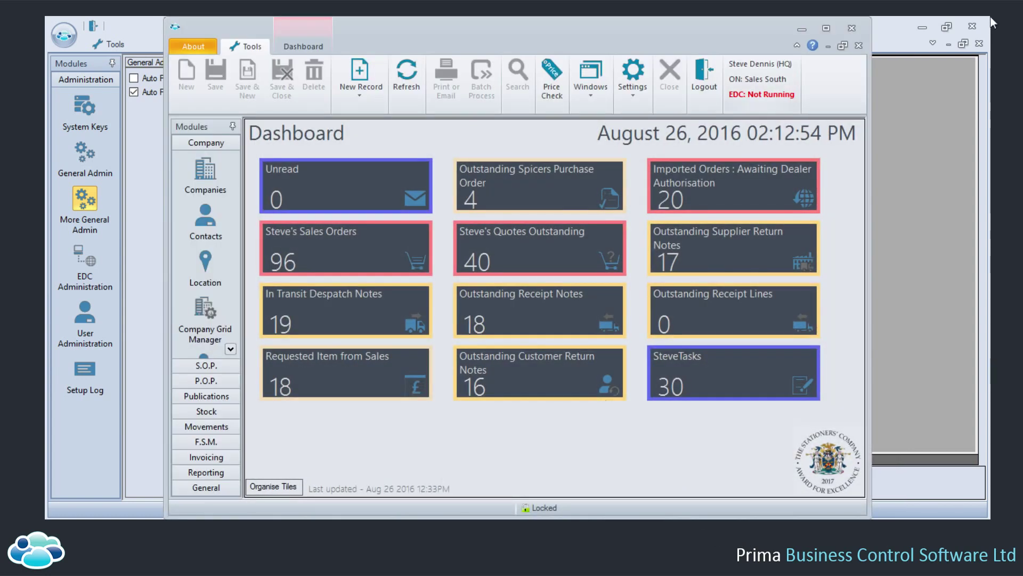
click(923, 27)
click(924, 27)
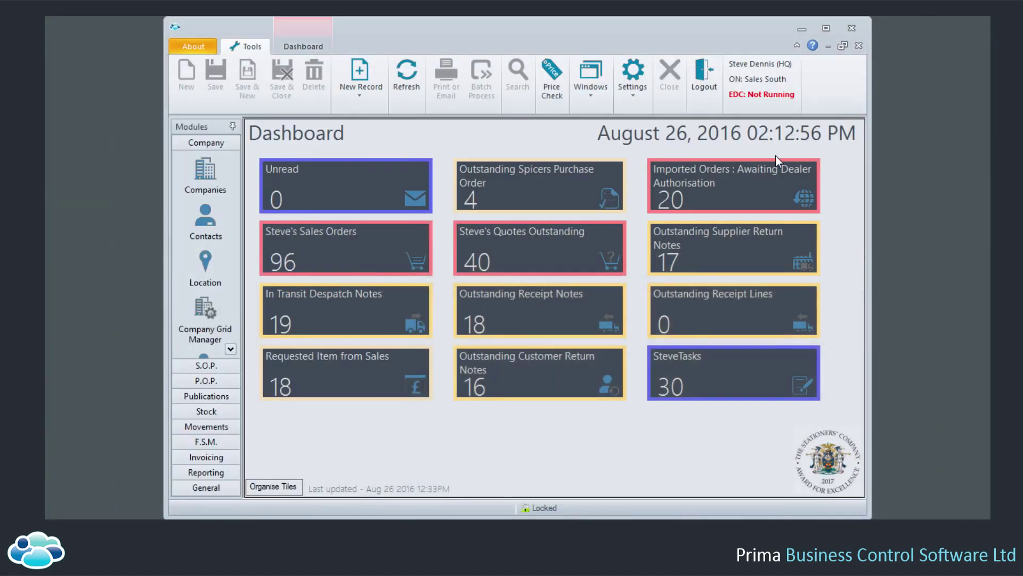
click(832, 26)
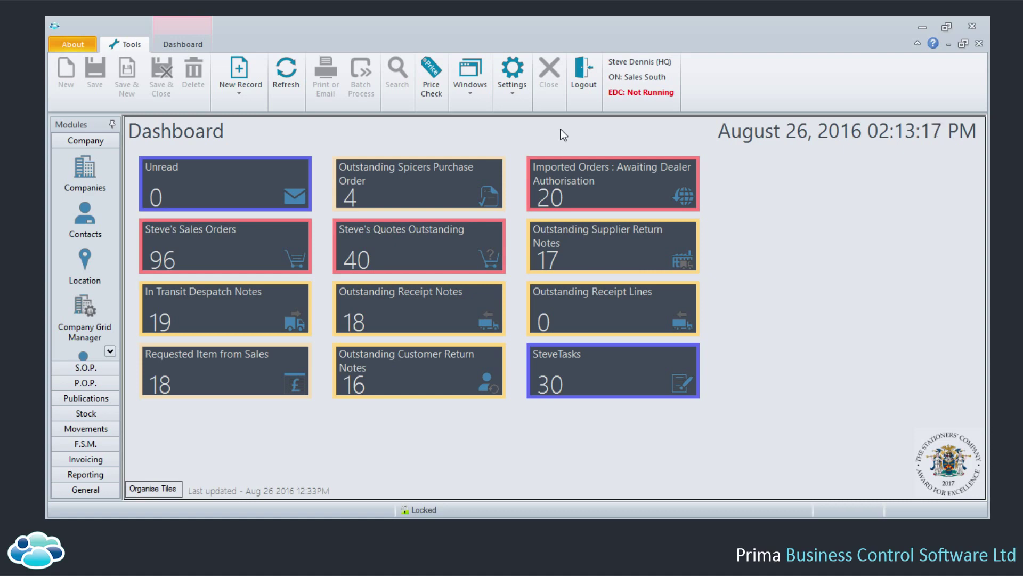
Examine the Customer Price Check form, close it, and show the modules available under Publications.
click(436, 89)
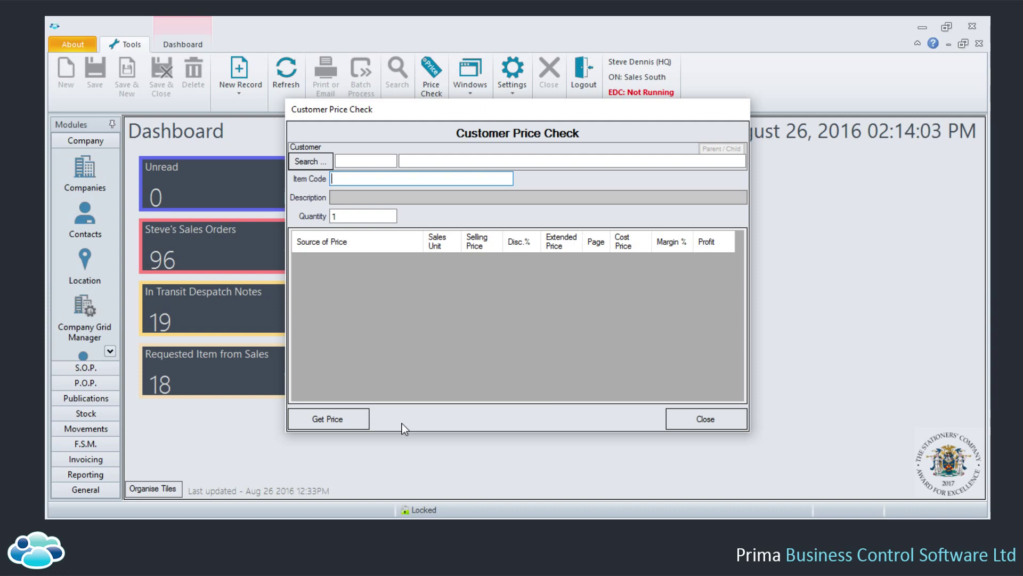
click(680, 429)
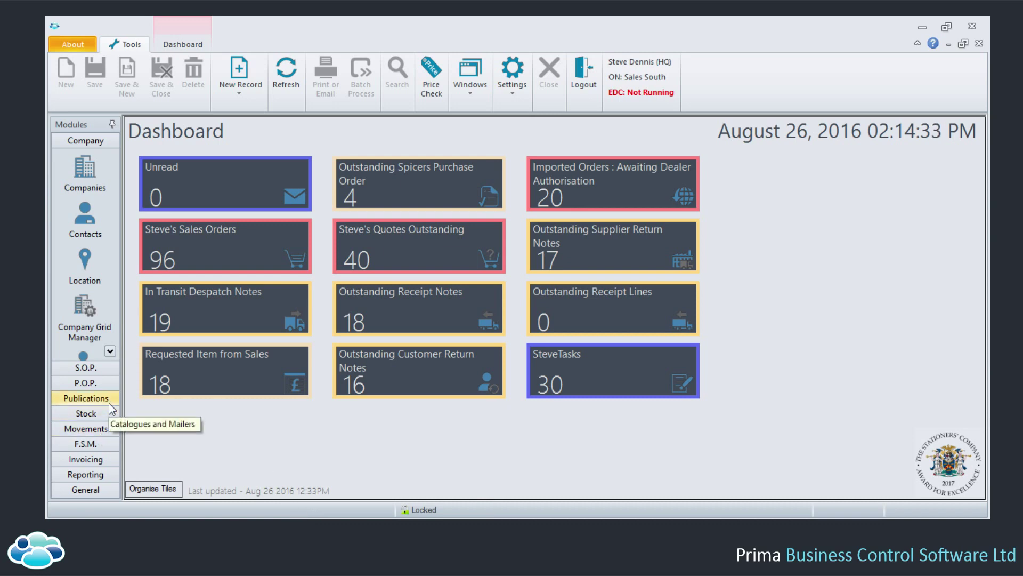
click(65, 404)
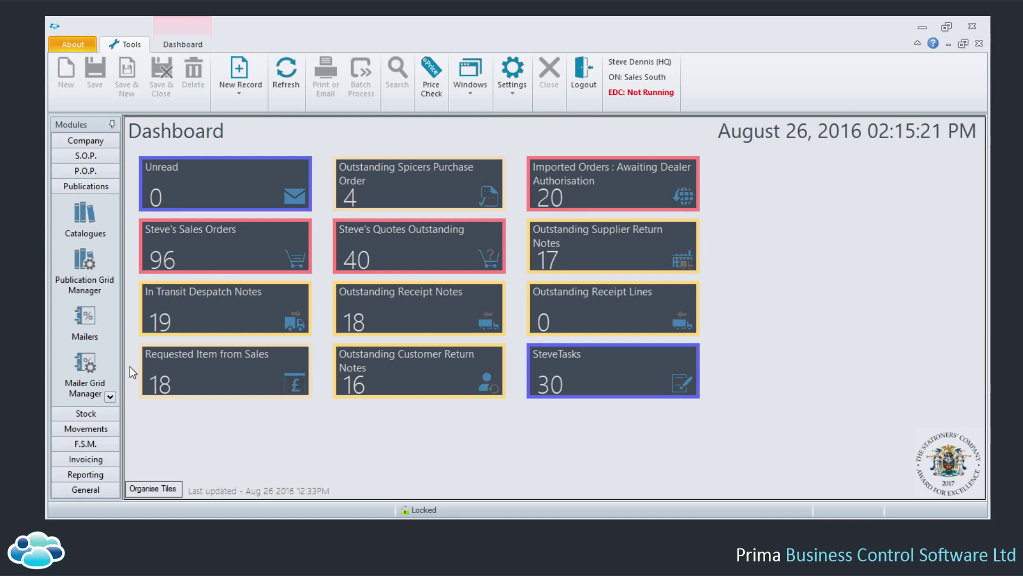
Search the purchase orders for supplier SPICERS LTD.
click(101, 171)
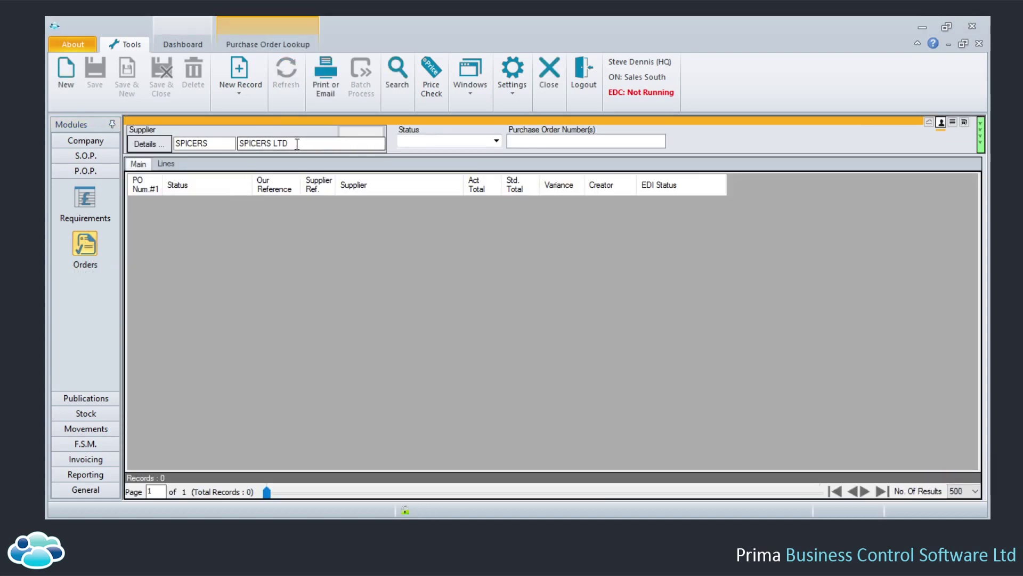
click(297, 144)
key(Return)
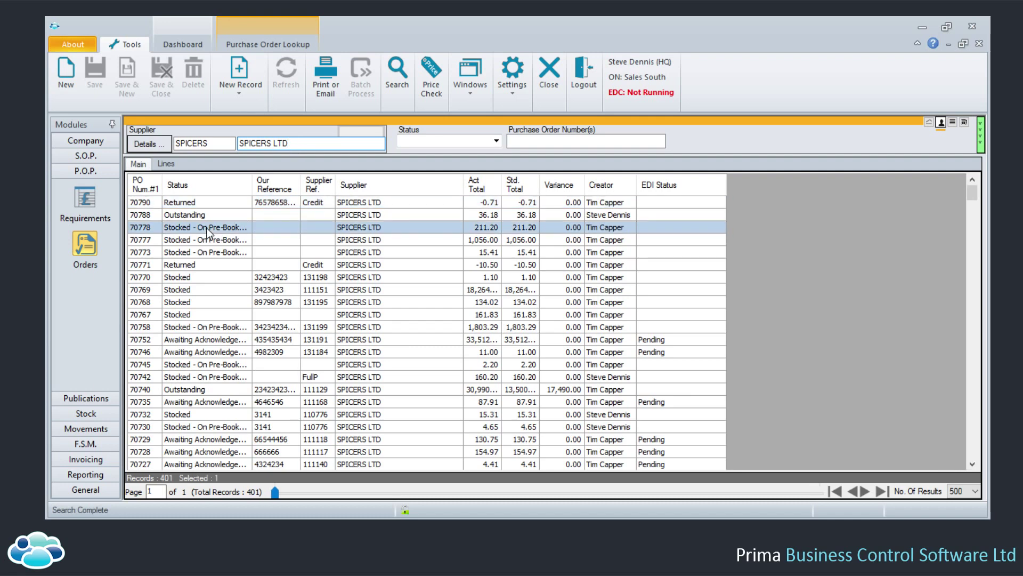
Open the third purchase order in the results, examine its header and stock line, and close it.
click(207, 228)
double_click(208, 230)
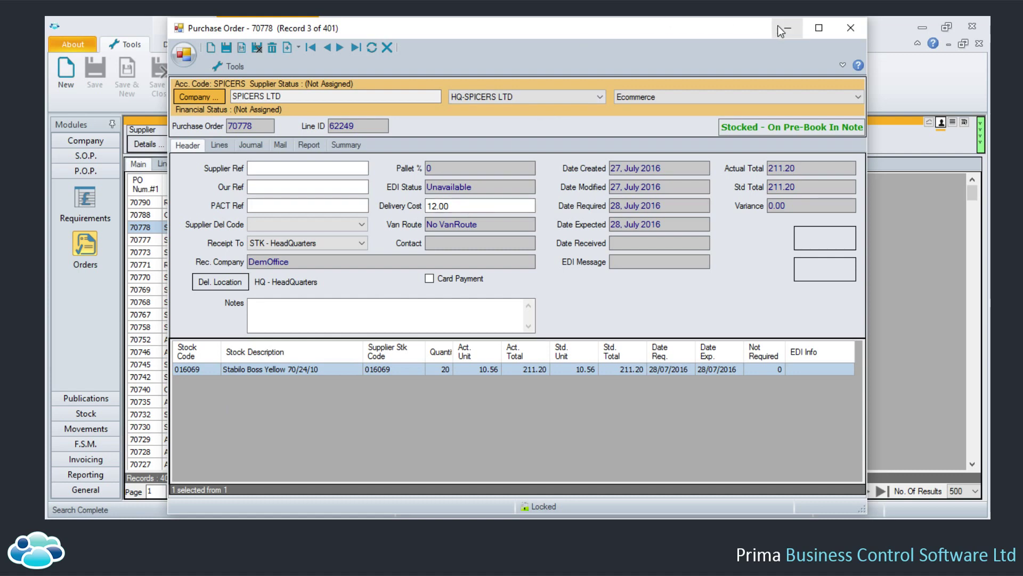
click(851, 28)
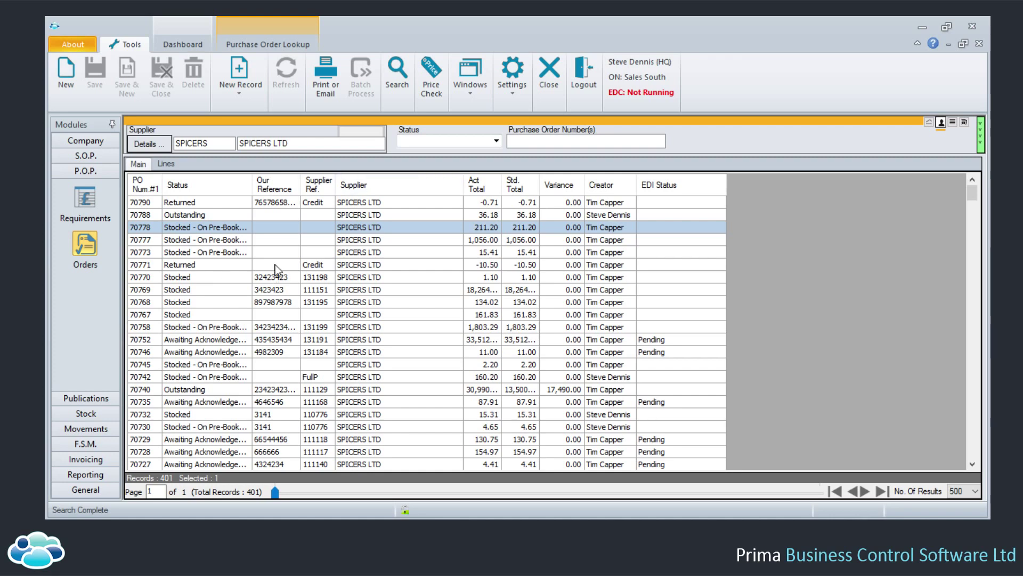
Search the advanced reports for all report types in Analysis format, keeping the preset creator.
click(104, 477)
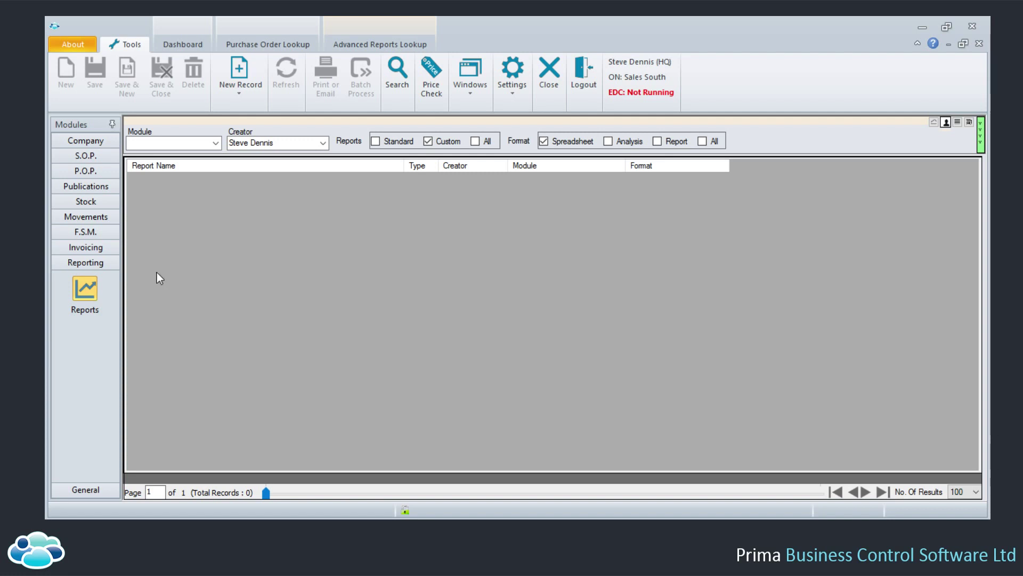
click(608, 141)
click(475, 141)
click(397, 74)
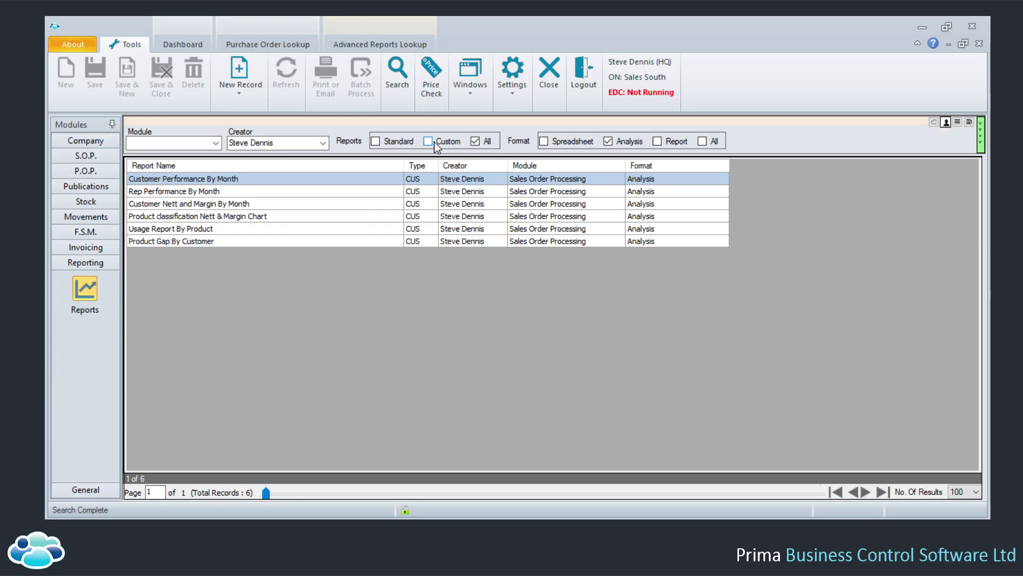
Clear the creator filter and search the Analysis reports again for every creator.
click(241, 142)
key(BackSpace)
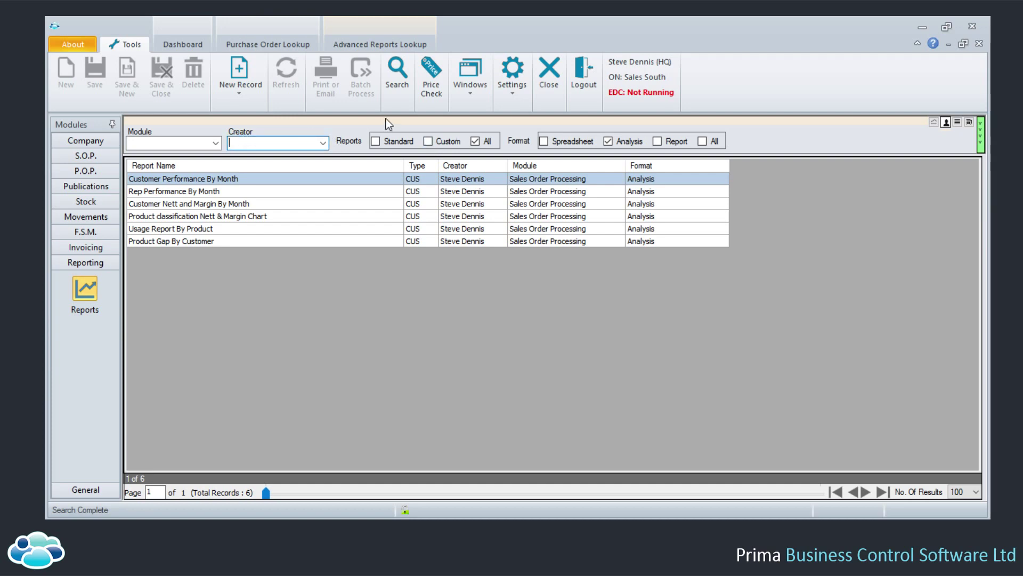
click(405, 75)
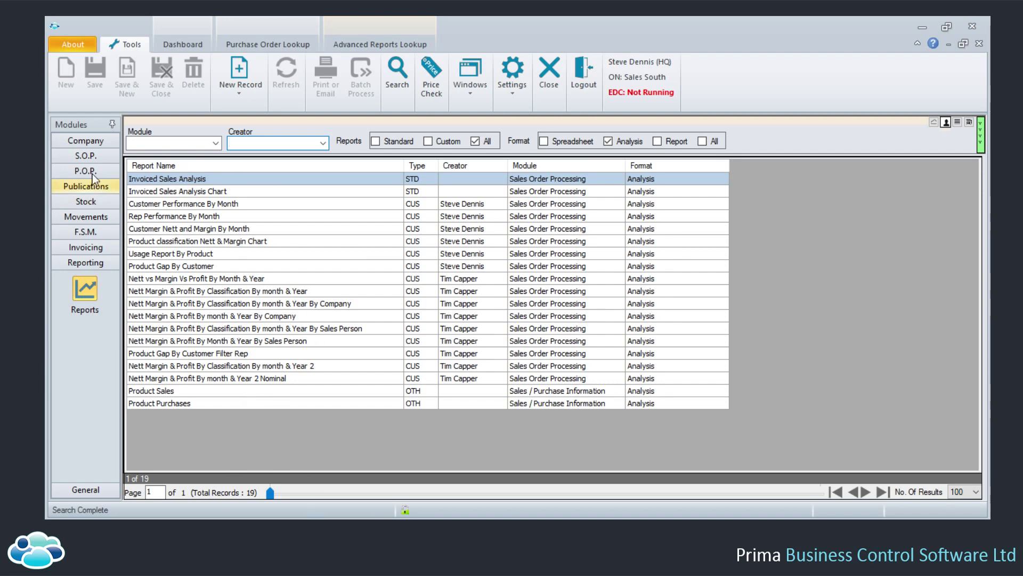
Search the sales orders with the customer left blank and the preset creator kept.
click(95, 158)
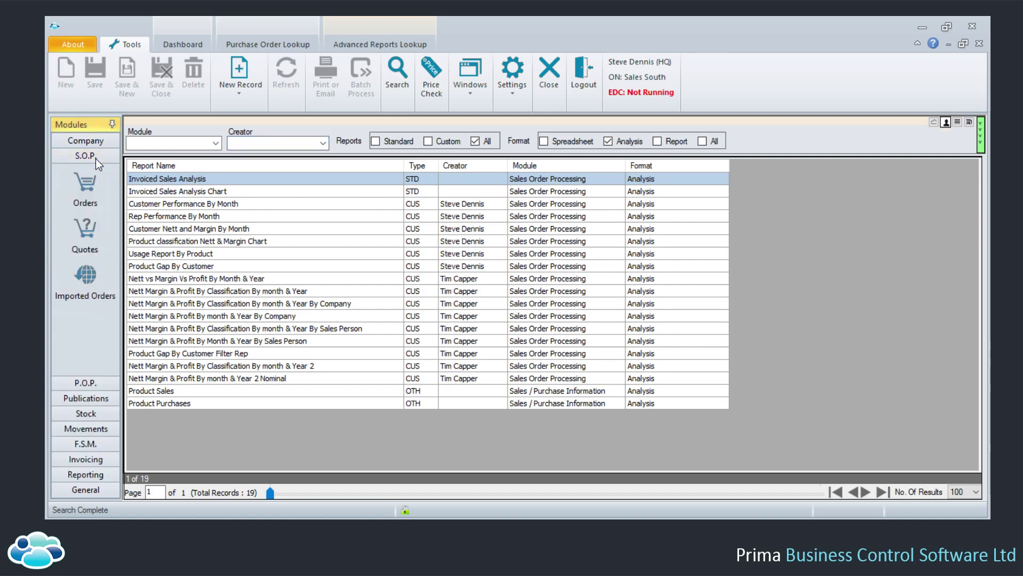
click(85, 184)
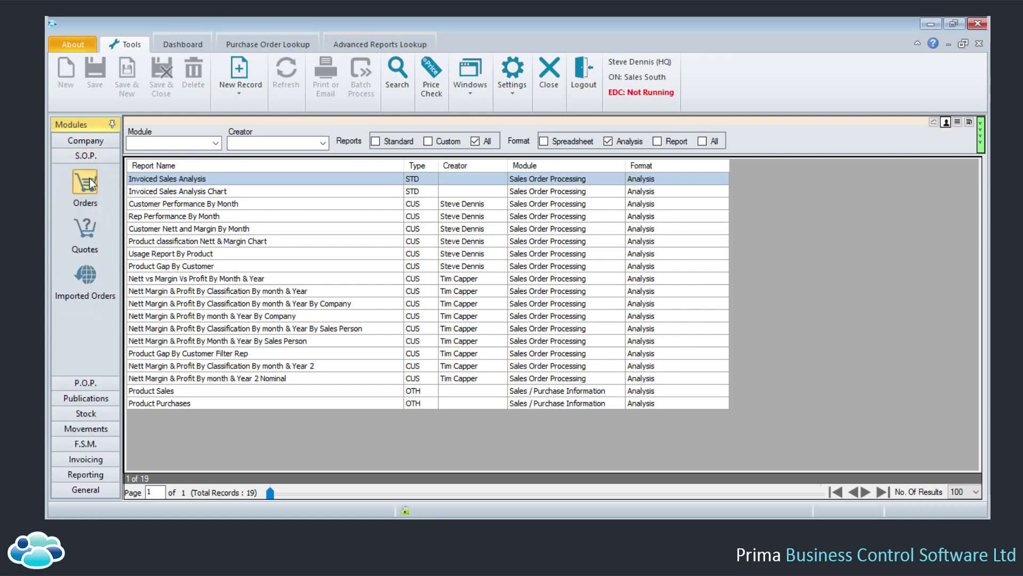
click(333, 144)
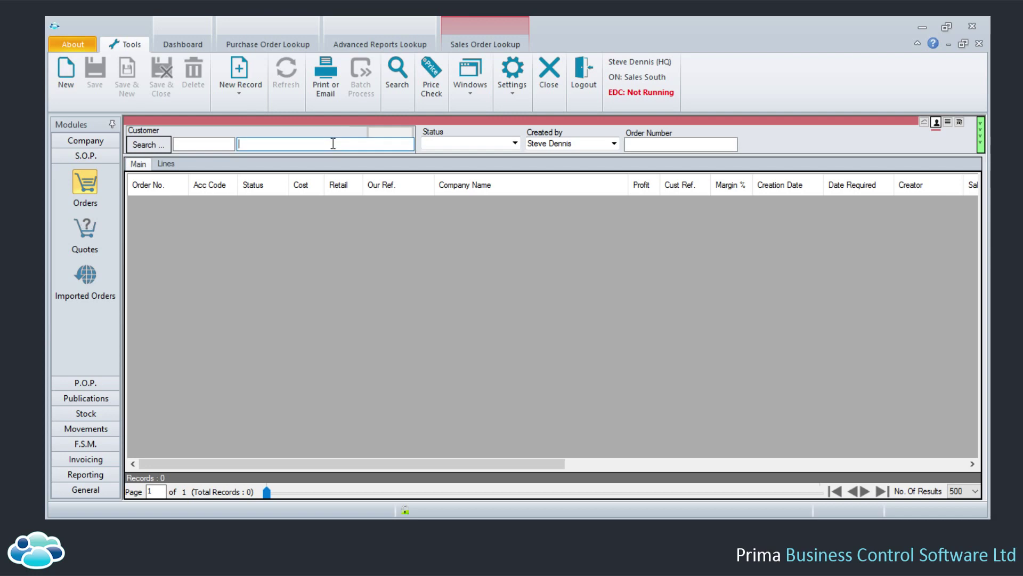
key(Return)
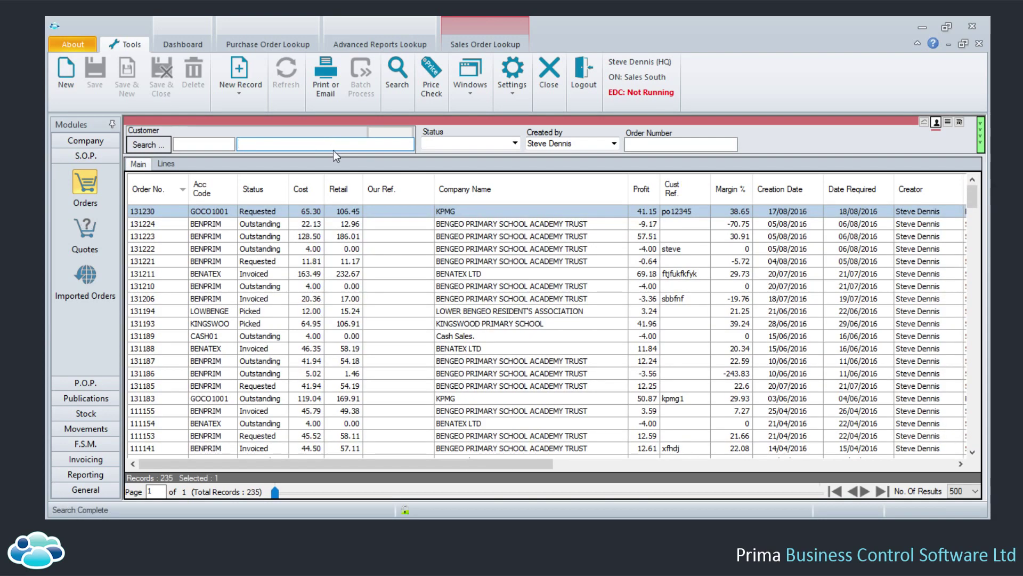
Open the second sales order in the results and look up item KF24001 in its item entry area.
click(269, 225)
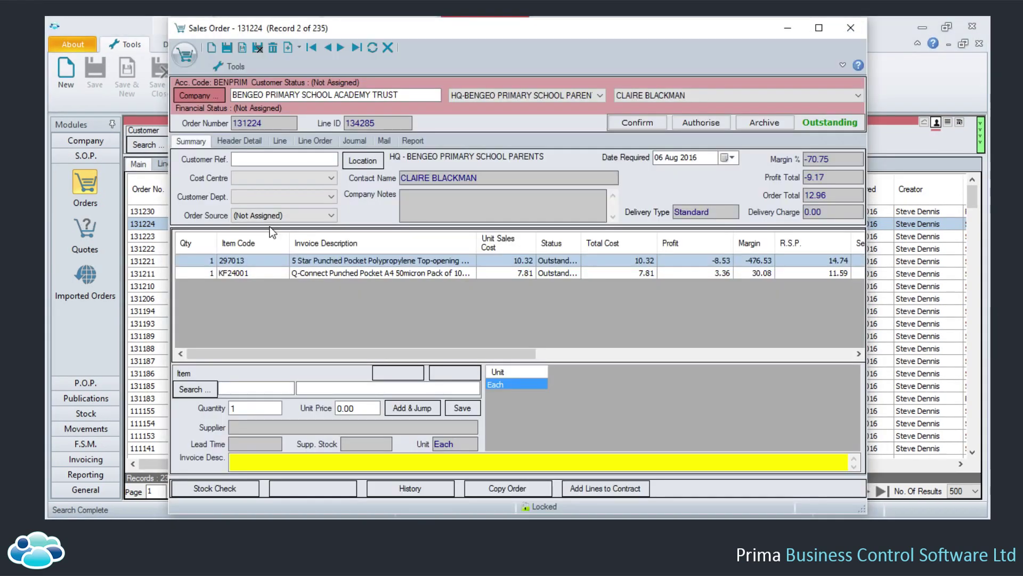
click(259, 392)
text(kf)
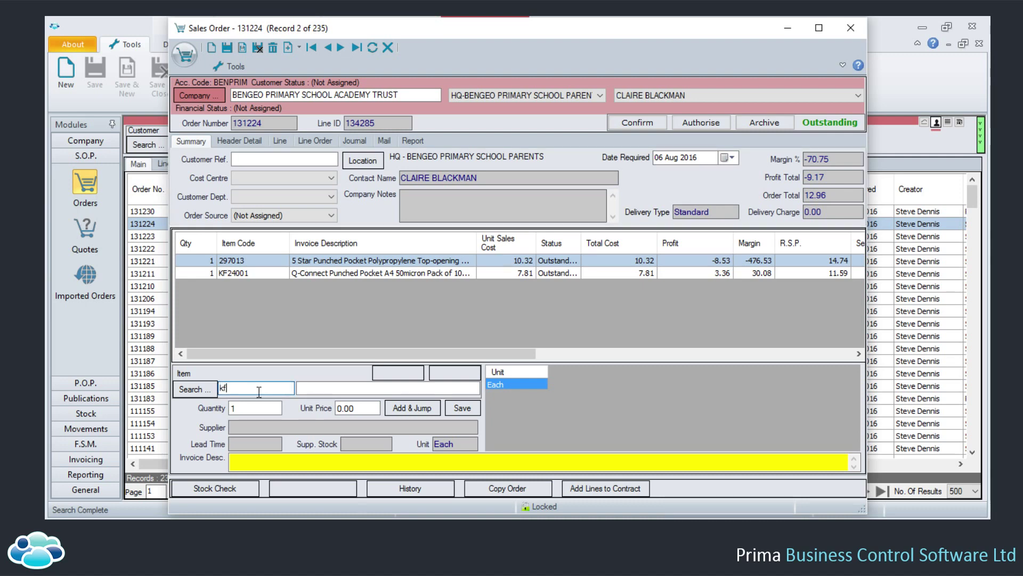
text(24001)
key(Tab)
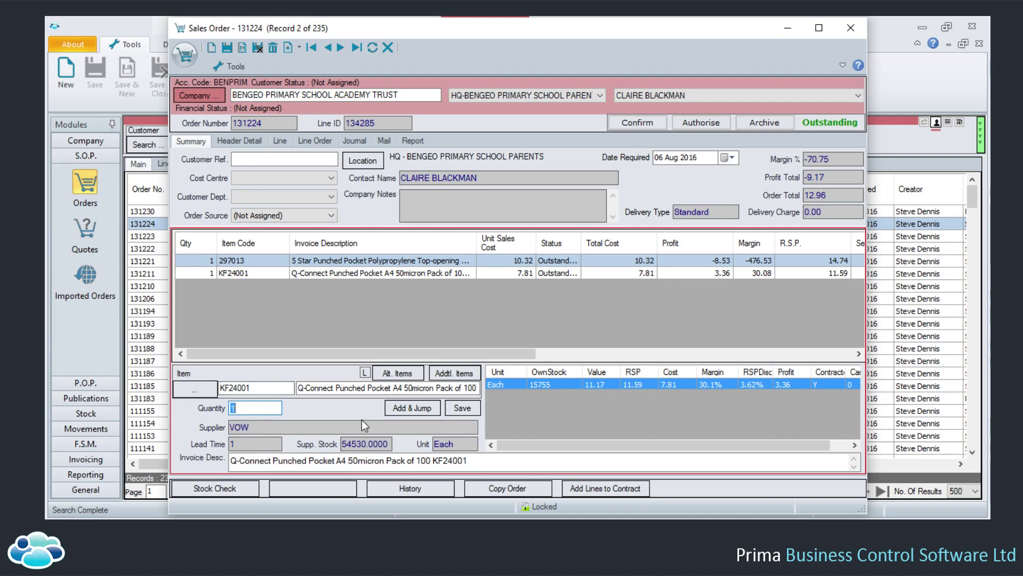
Check the looked-up item's supplier stock, clear the item entry, and minimise the sales order.
click(391, 442)
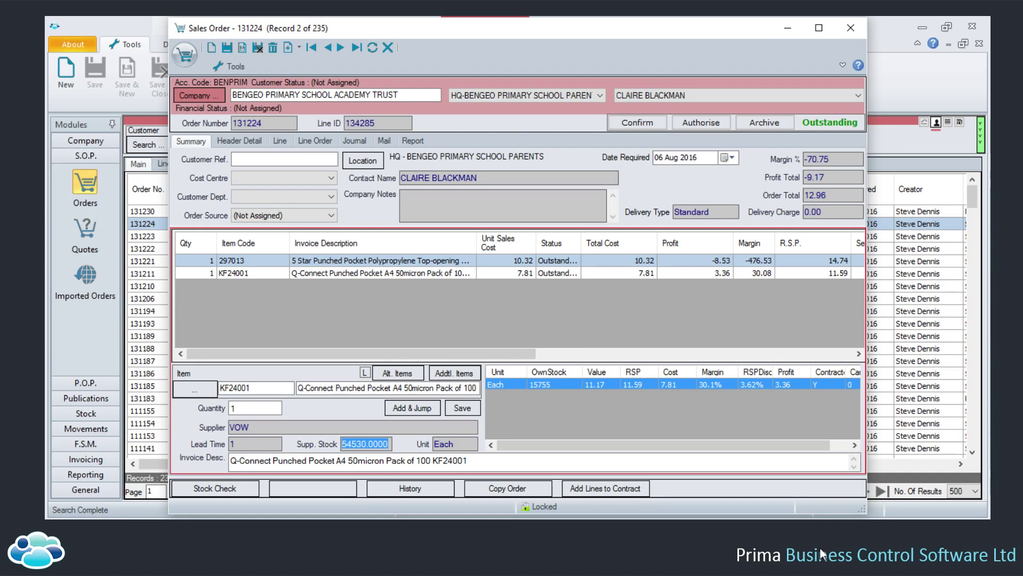
key(ctrl+s)
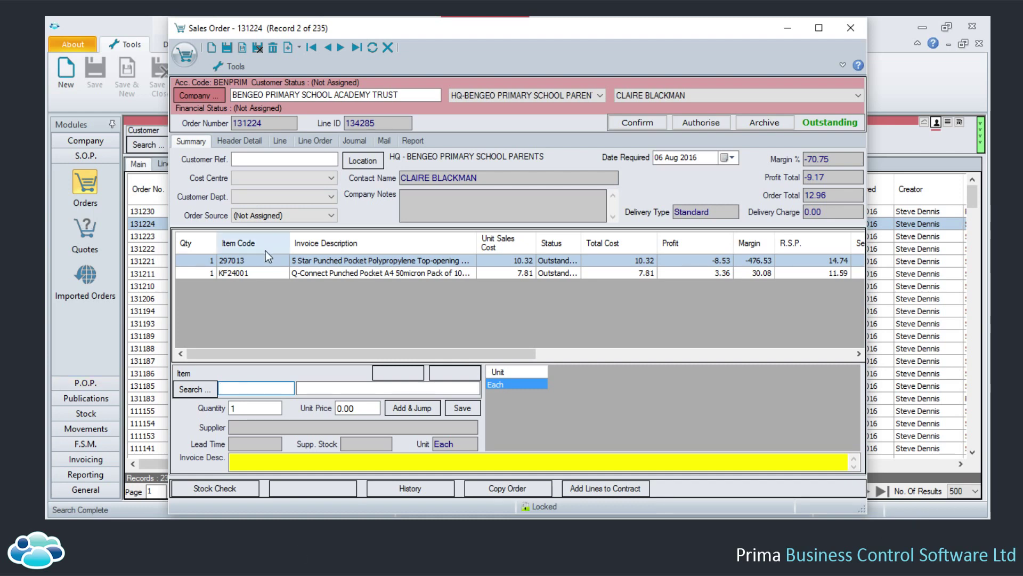
click(787, 28)
Open the sales invoice lookup, examine the options for creating invoice notes from available lines, and close that dialog.
click(97, 457)
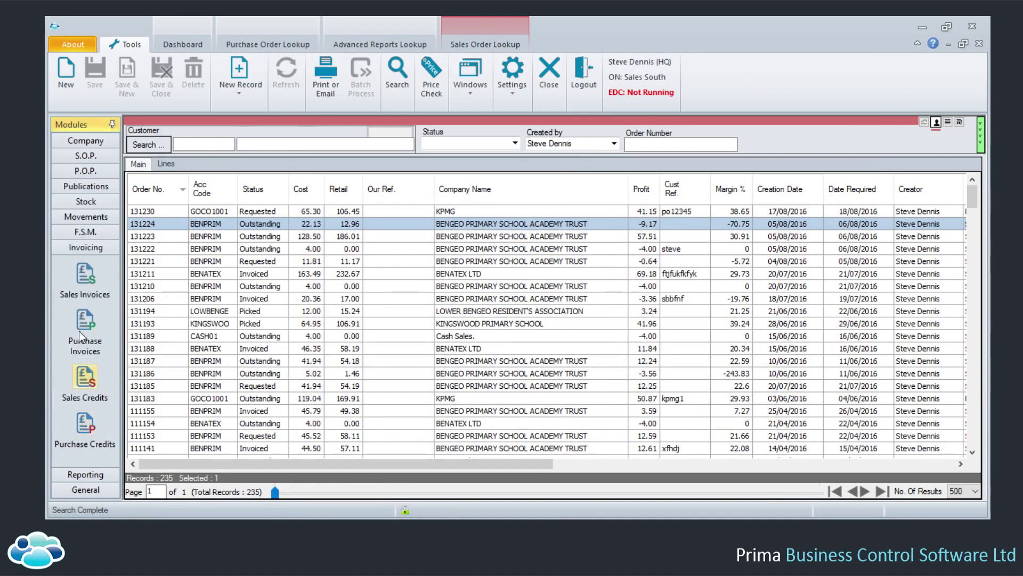
click(84, 273)
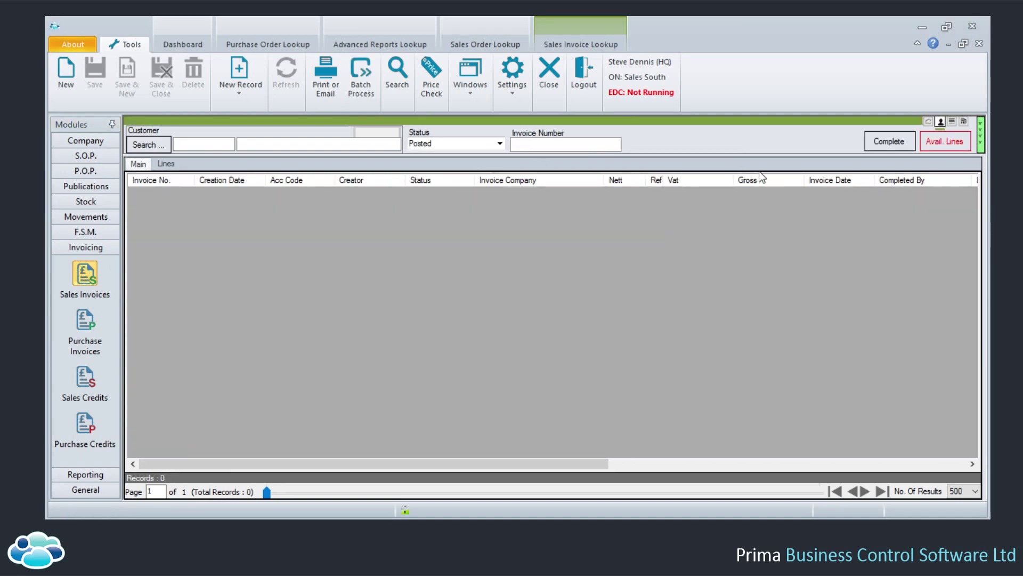
click(931, 144)
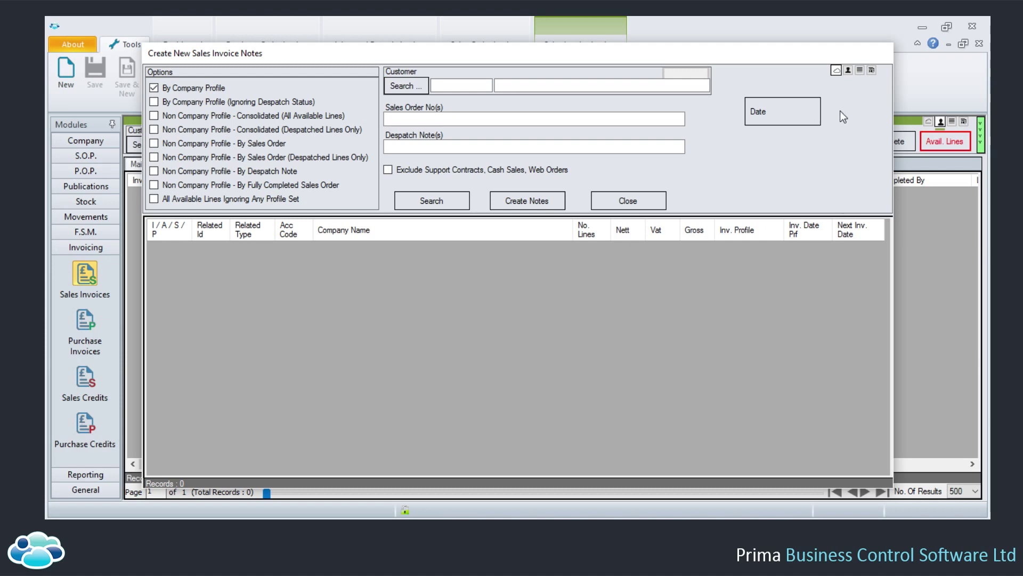
click(622, 197)
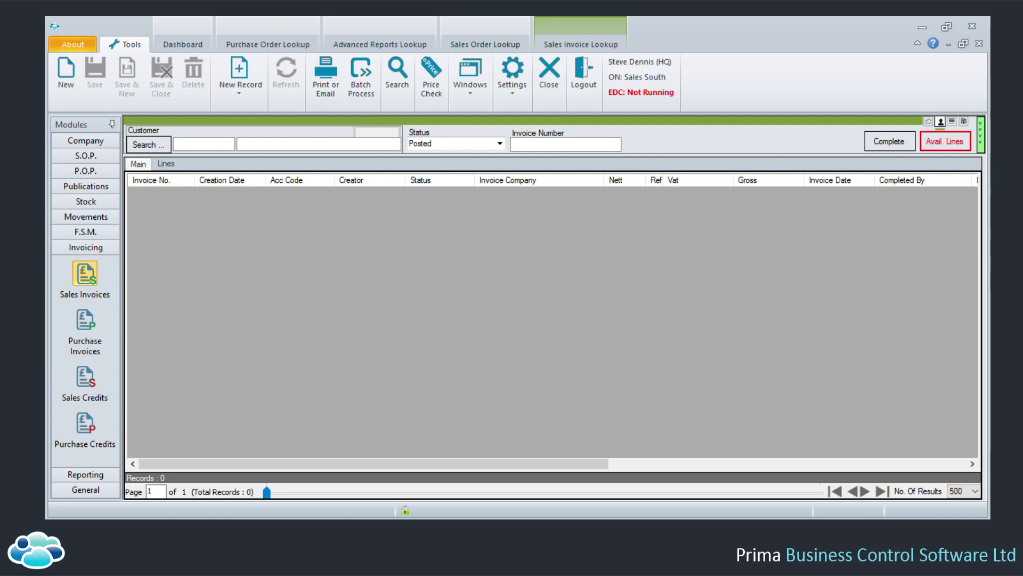
Show the Publications modules and bring the minimised sales order back into view.
click(74, 187)
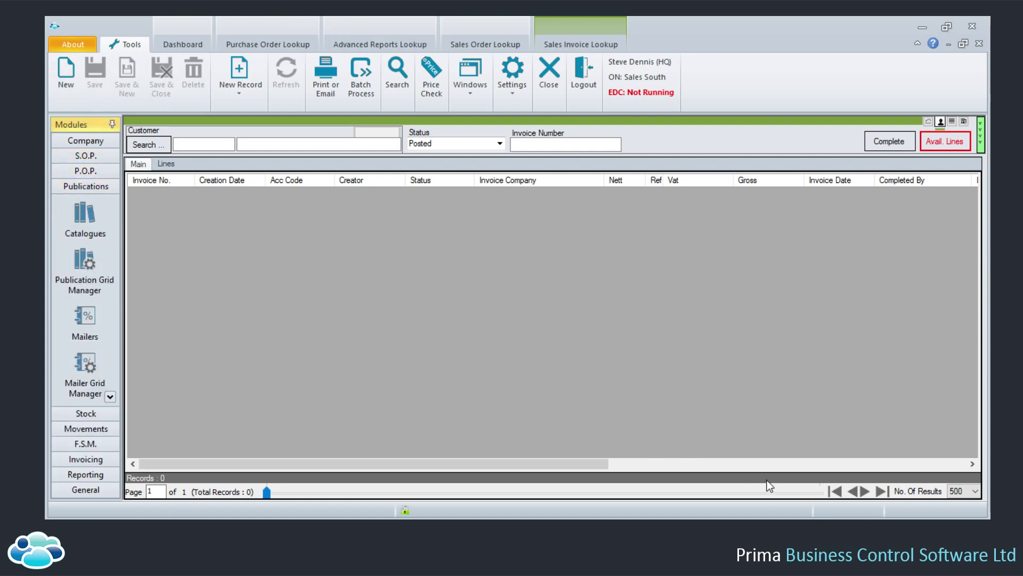
mouse_move(757, 547)
click(877, 490)
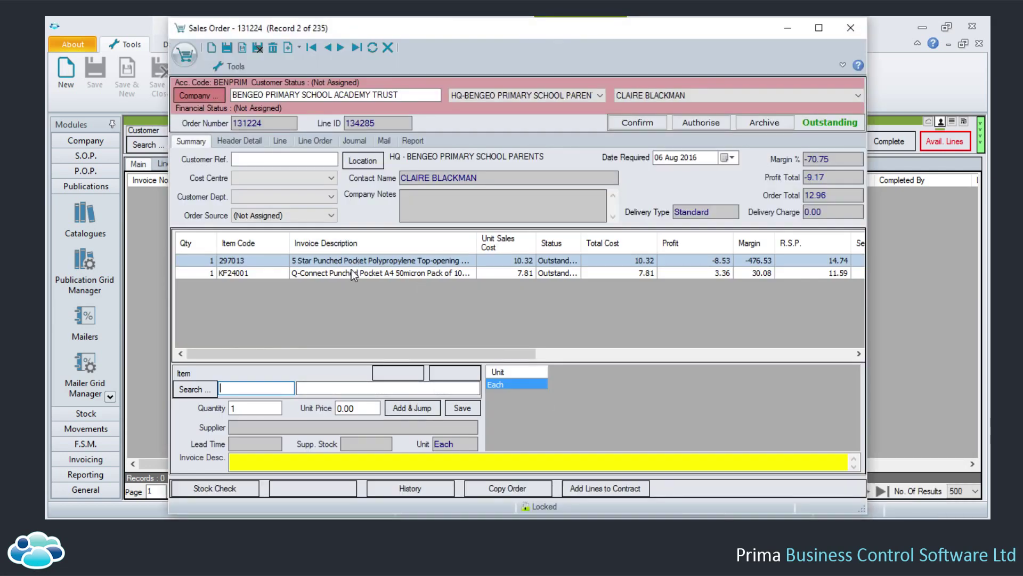
Open the details of order line KF24001 and look through its alternative products.
click(351, 271)
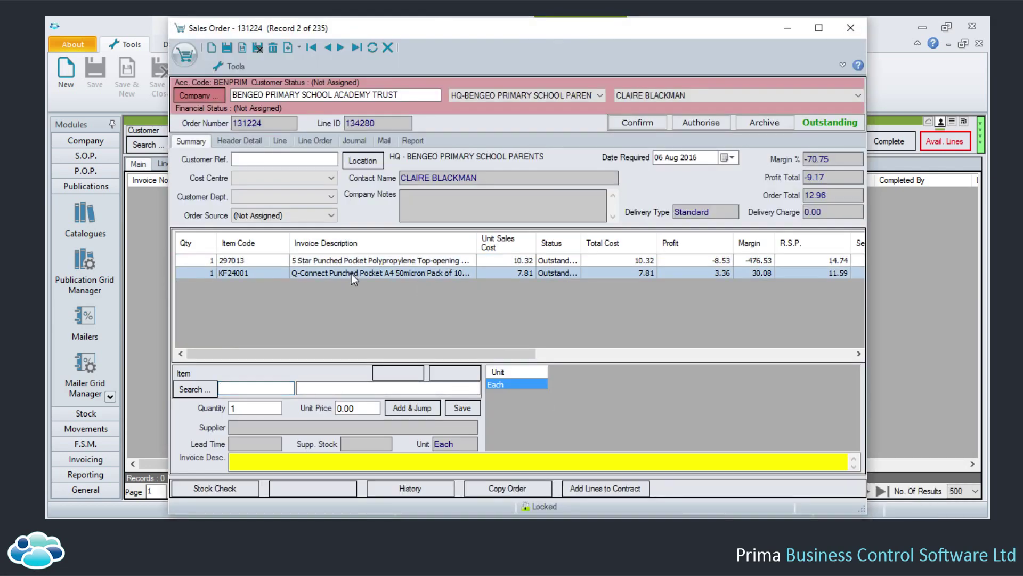
double_click(396, 274)
click(461, 370)
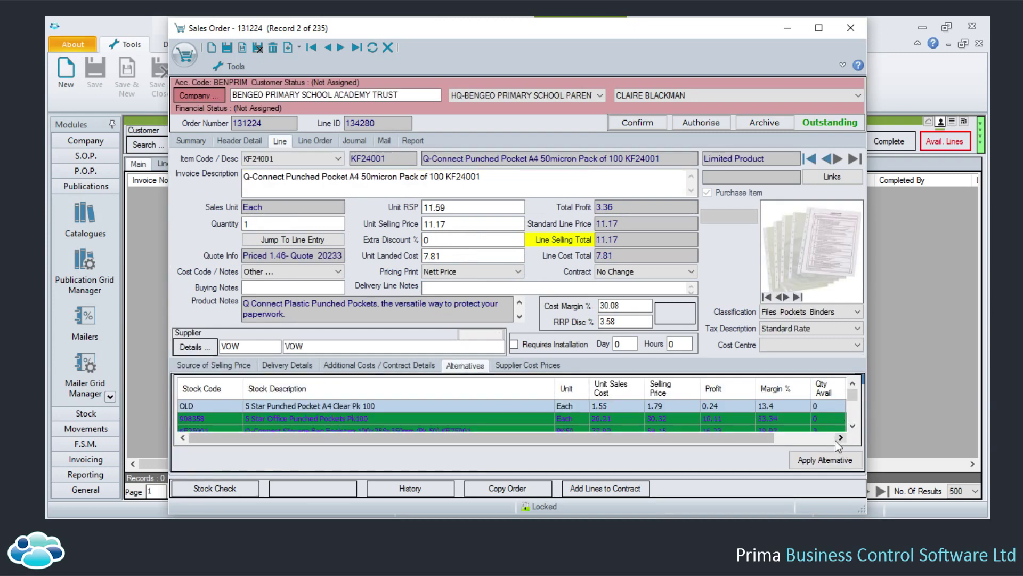
click(853, 426)
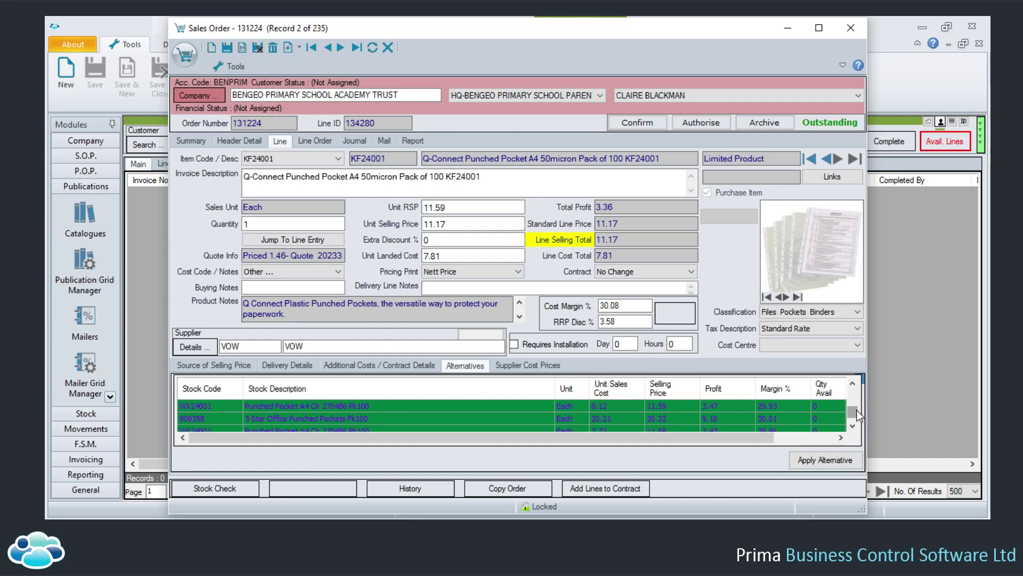
Switch to the DemOffice webstore in the browser and examine the Fellowes Cable Zip Black 9943902 under Computing's Cable Protectors.
click(701, 542)
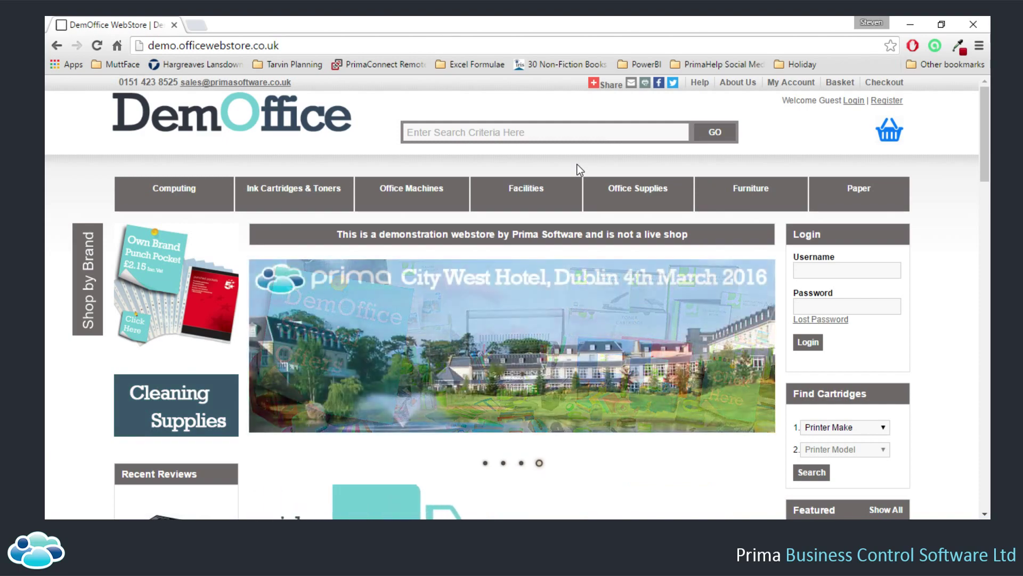
mouse_move(189, 192)
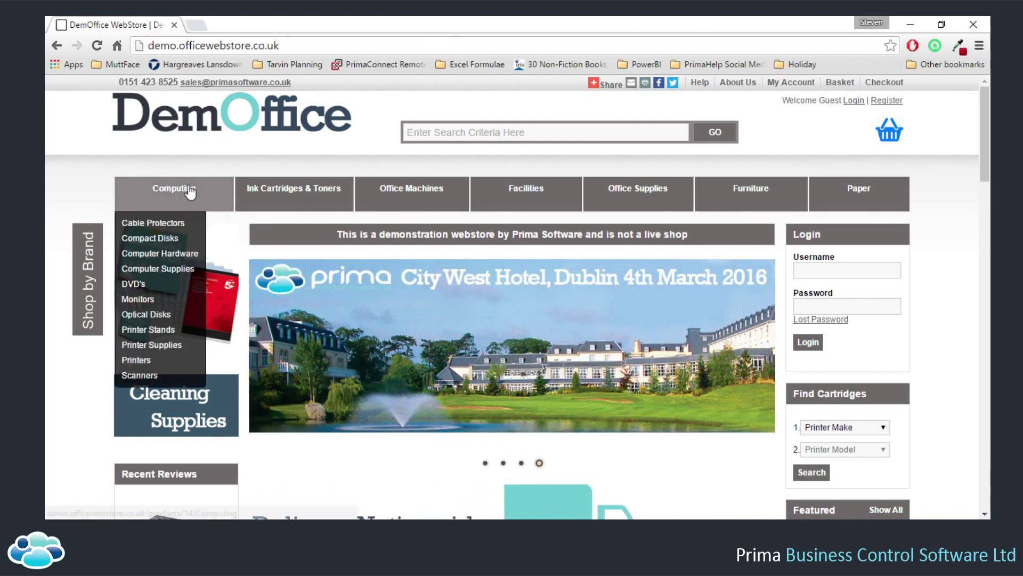
click(174, 223)
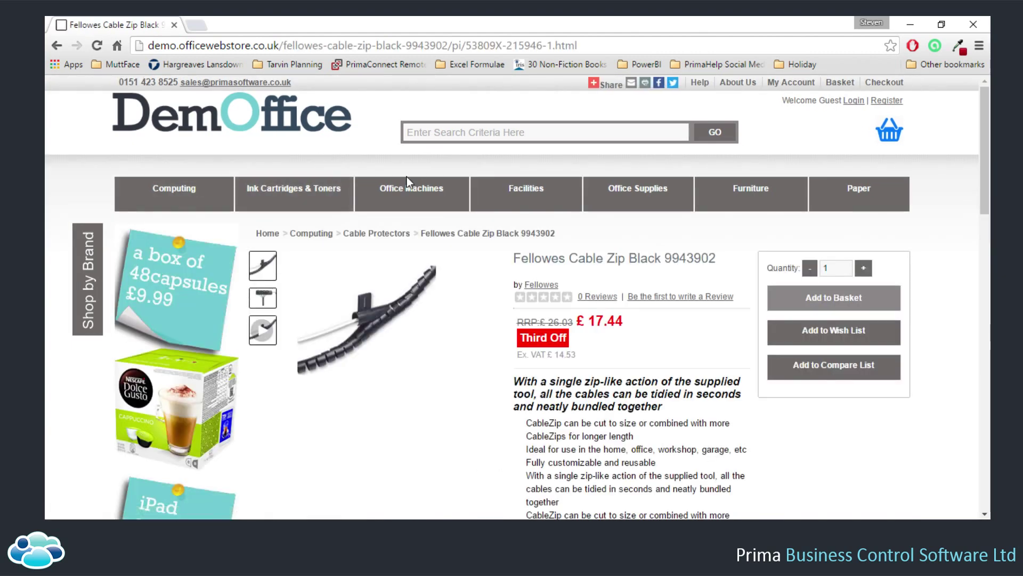
mouse_move(318, 224)
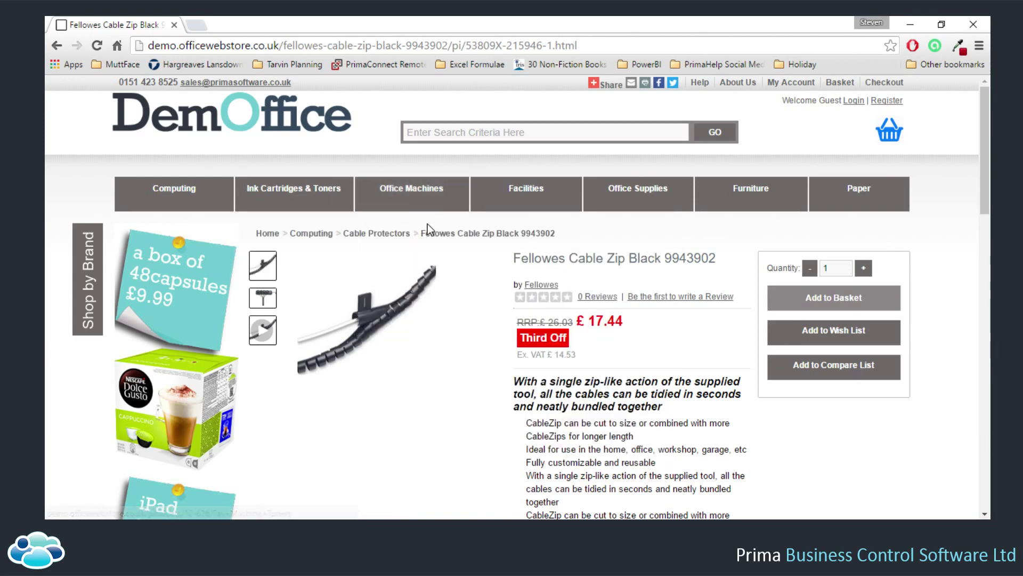
scroll(428, 224, down, 3)
scroll(429, 231, down, 2)
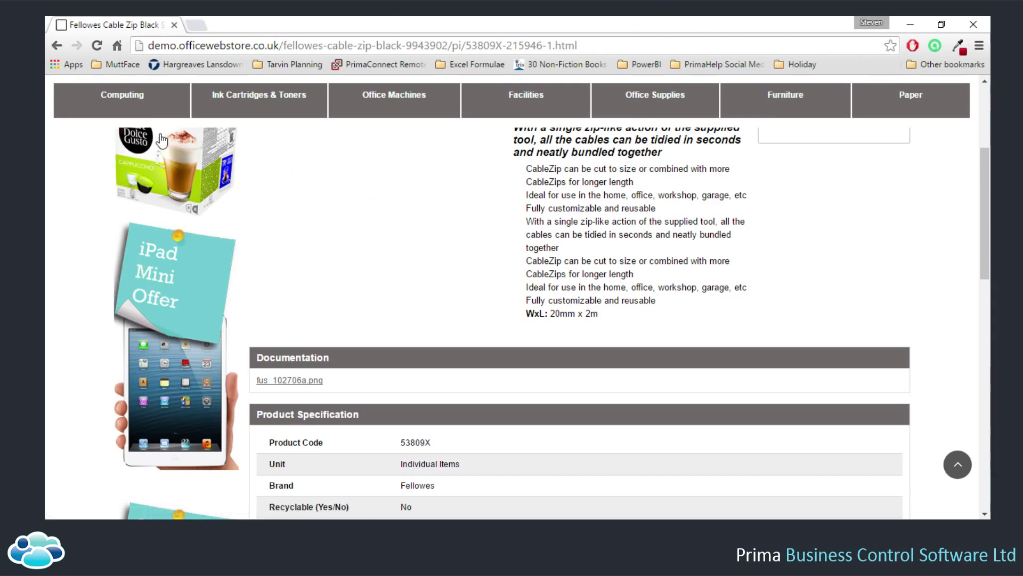
Open the Adhesives category under Office Supplies and look through its filters and product list.
mouse_move(528, 104)
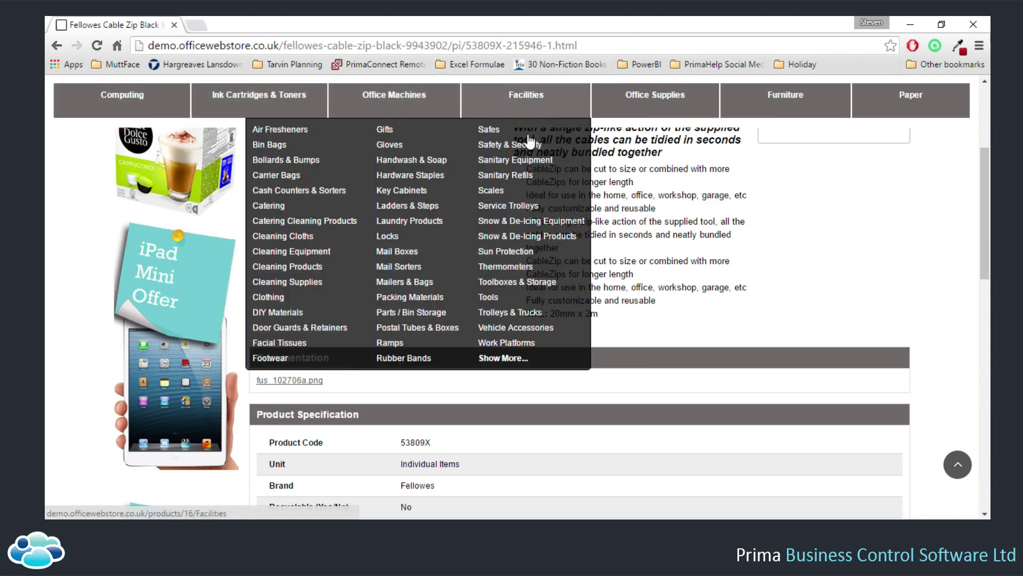
scroll(521, 235, up, 2)
mouse_move(610, 190)
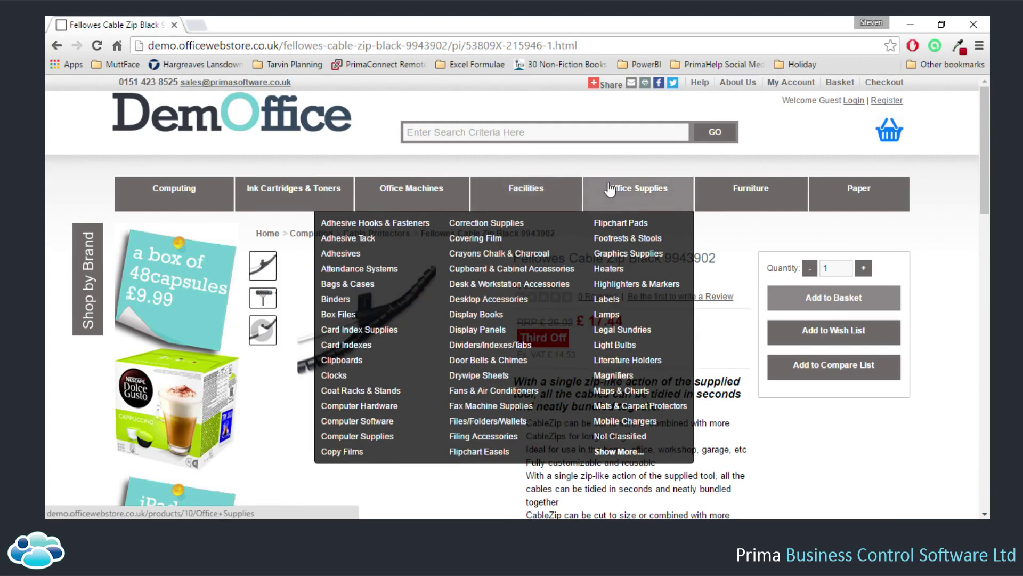
click(345, 254)
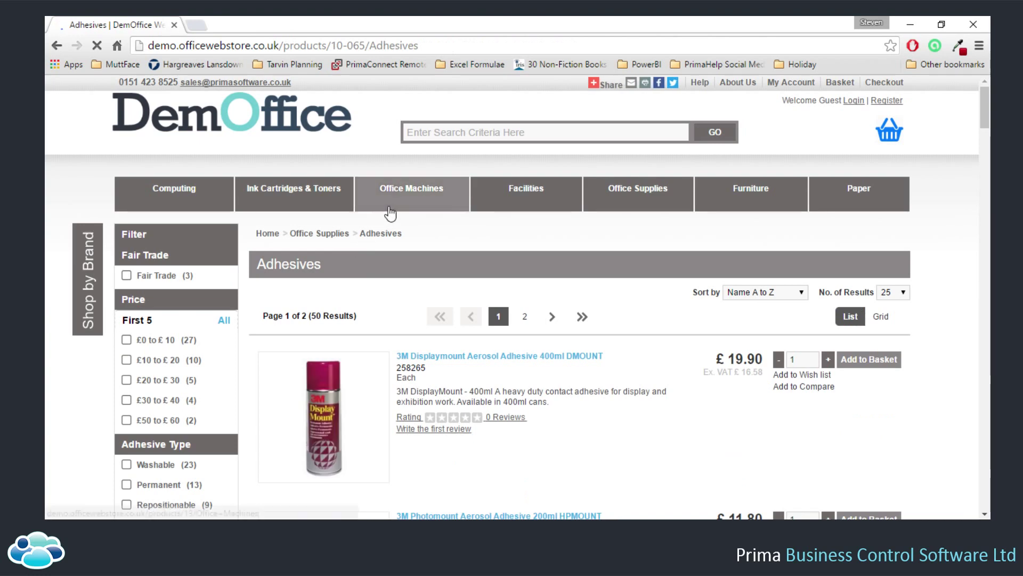
scroll(389, 211, down, 3)
scroll(389, 207, down, 3)
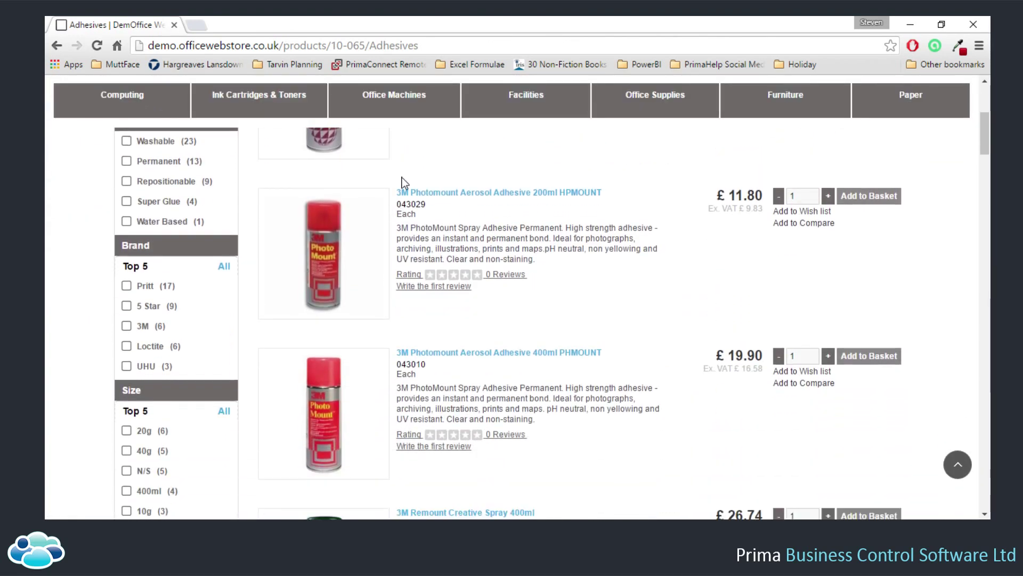
scroll(402, 178, down, 3)
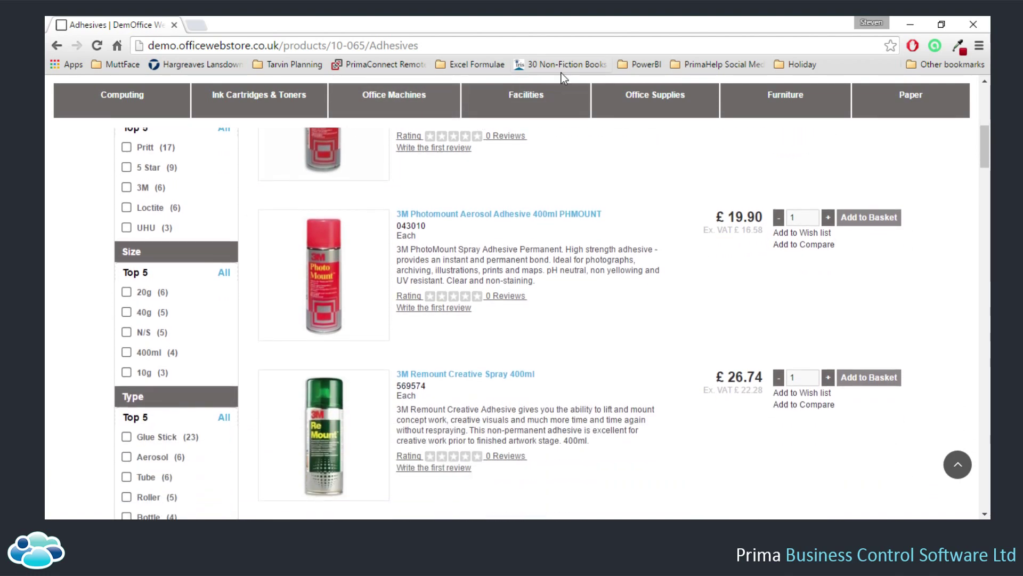
mouse_move(664, 101)
mouse_move(522, 104)
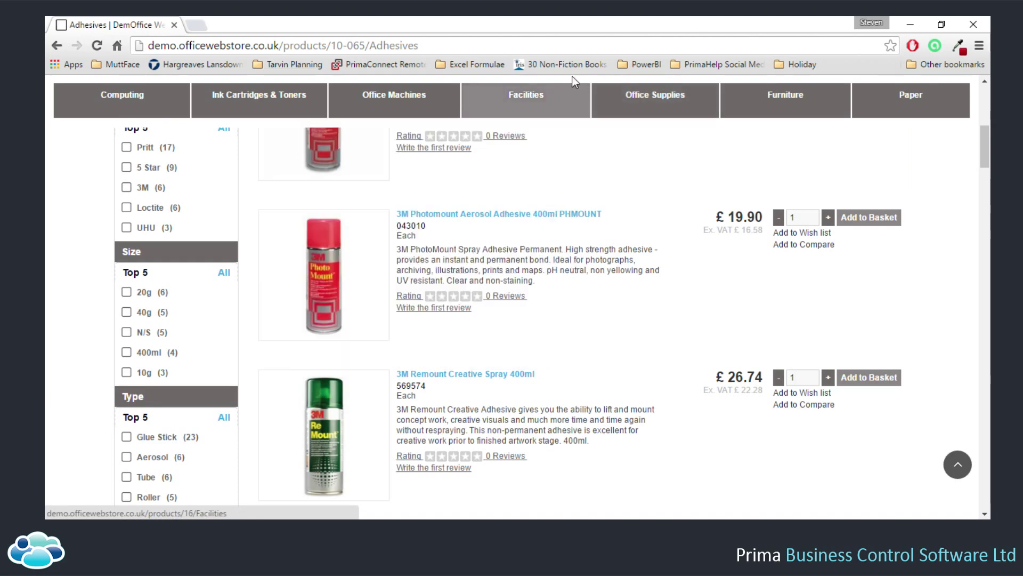
scroll(672, 298, down, 10)
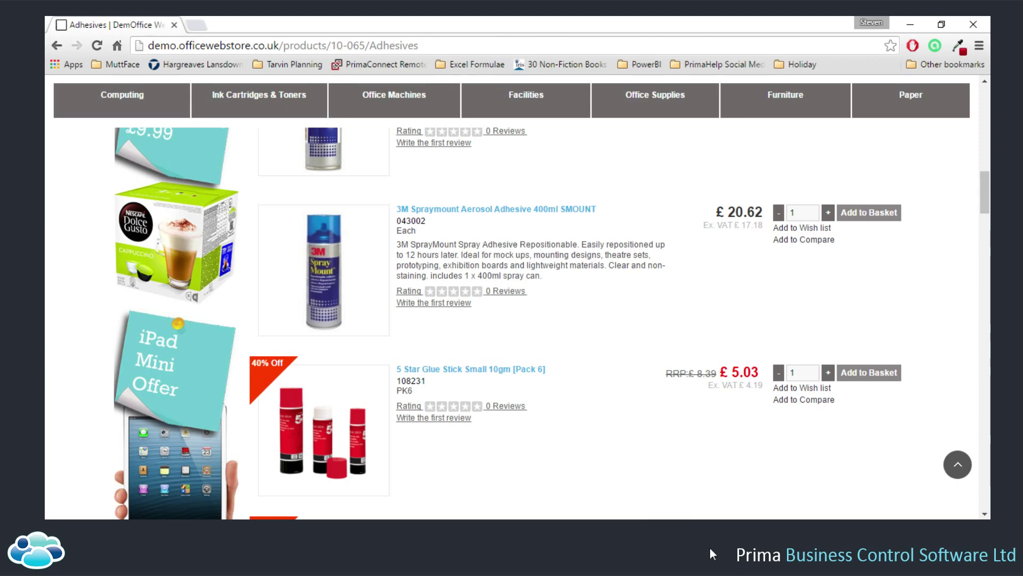
Close the open Prima sales order window while leaving the webstore and the other Prima windows open.
mouse_move(707, 540)
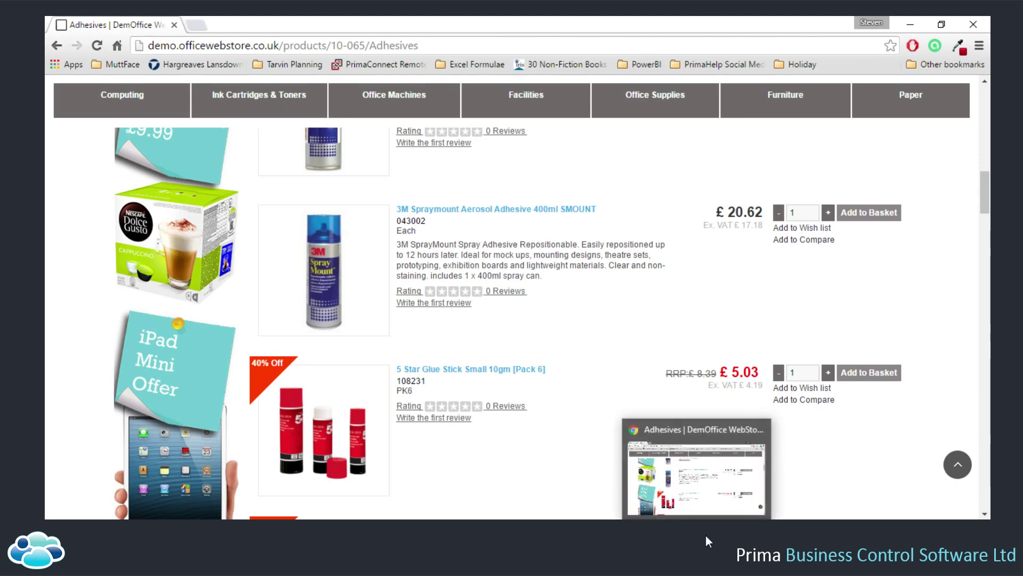
mouse_move(750, 533)
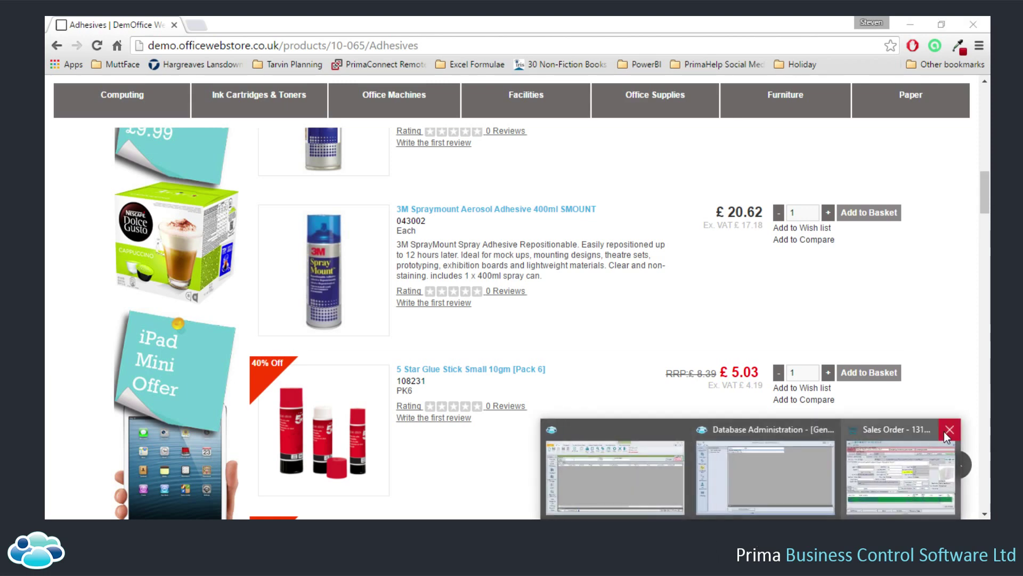
click(948, 427)
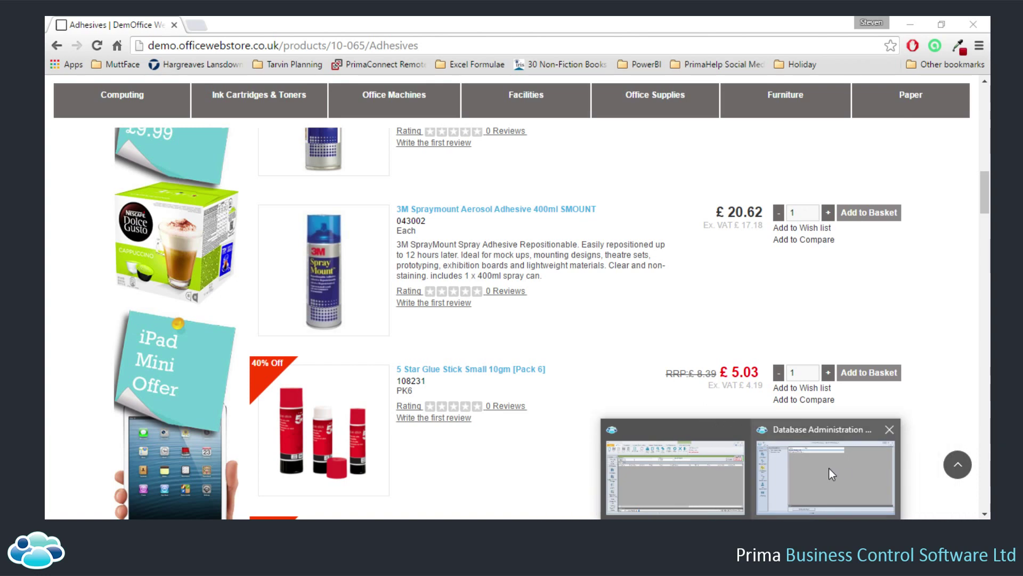